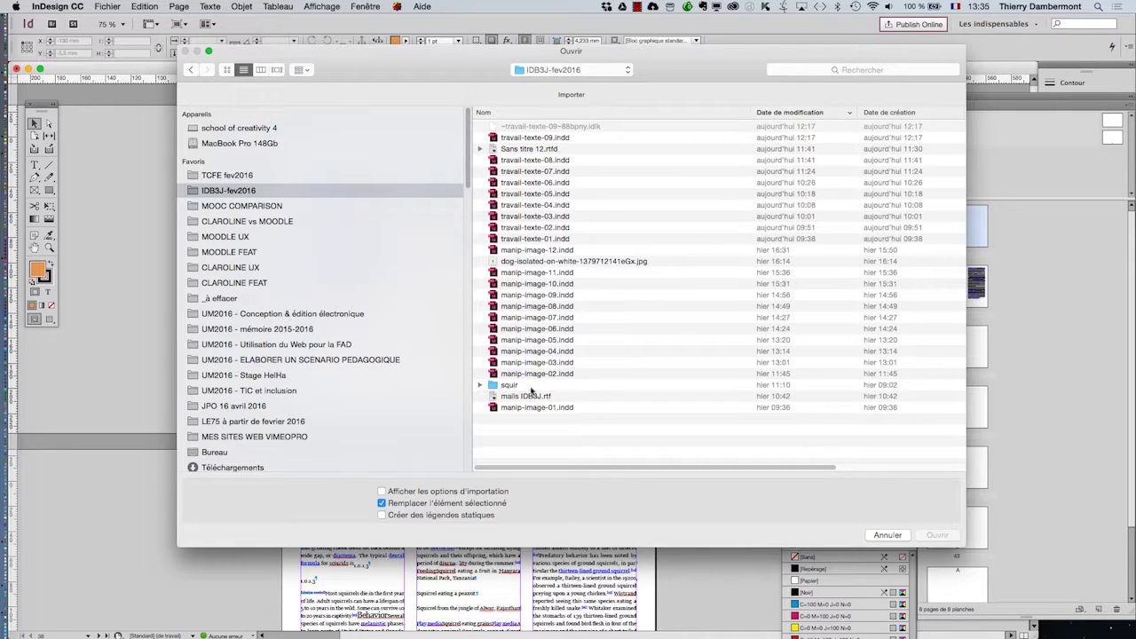
- Import Fantastic-Squirrel-Full-HD-Wallpaper.jpg from the squir folder and place it beside page 38, about 219 mm wide and 137 mm high
double_click(524, 386)
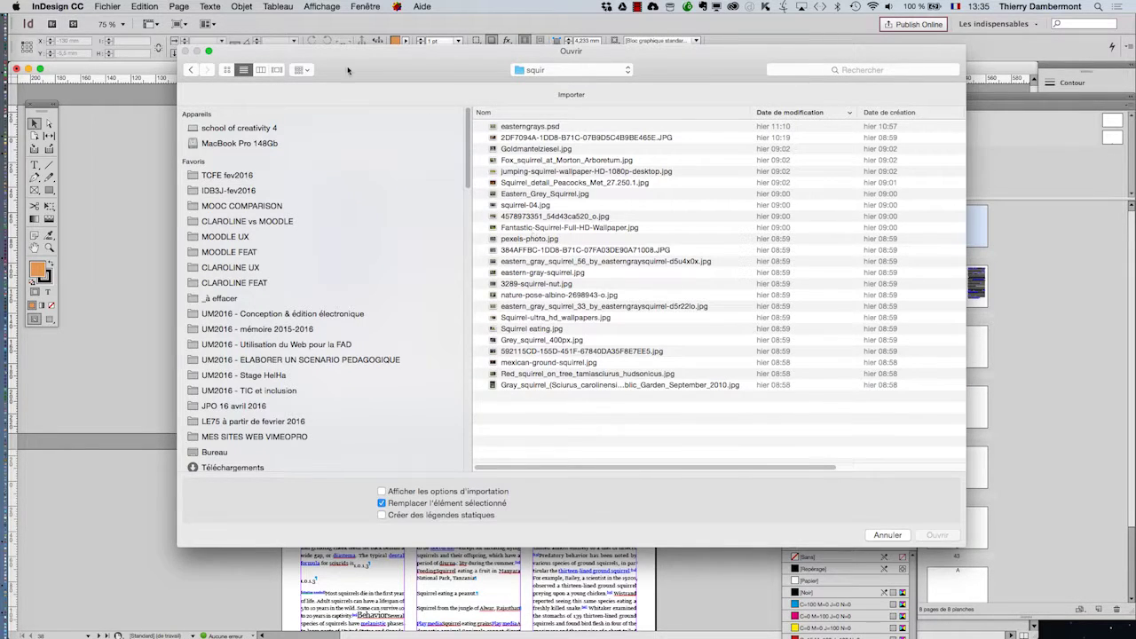
click(229, 69)
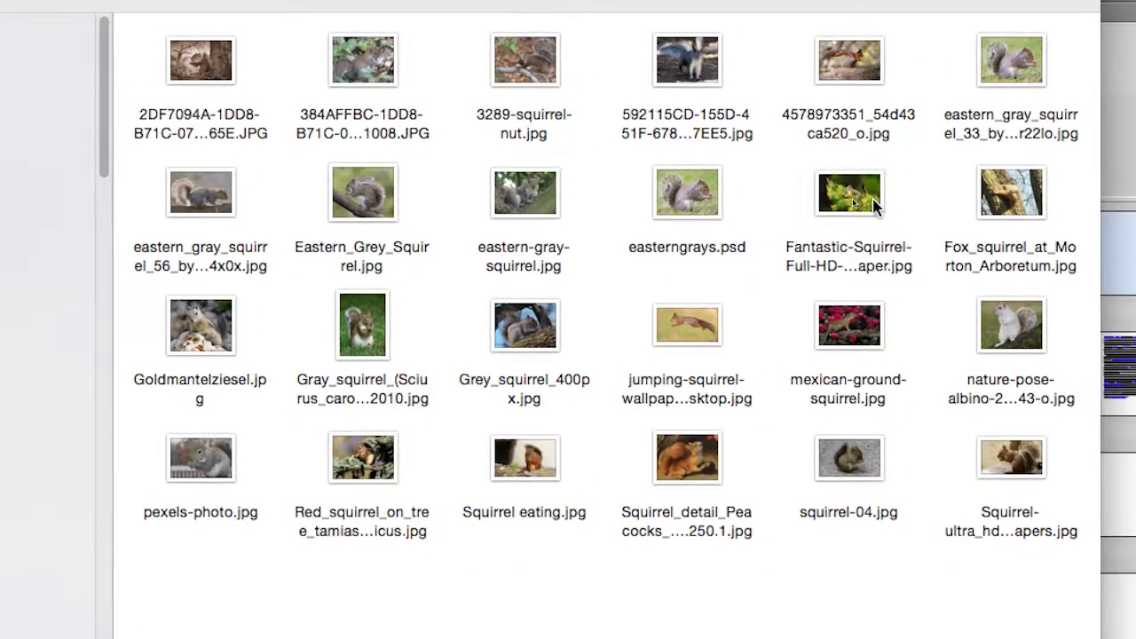
click(874, 206)
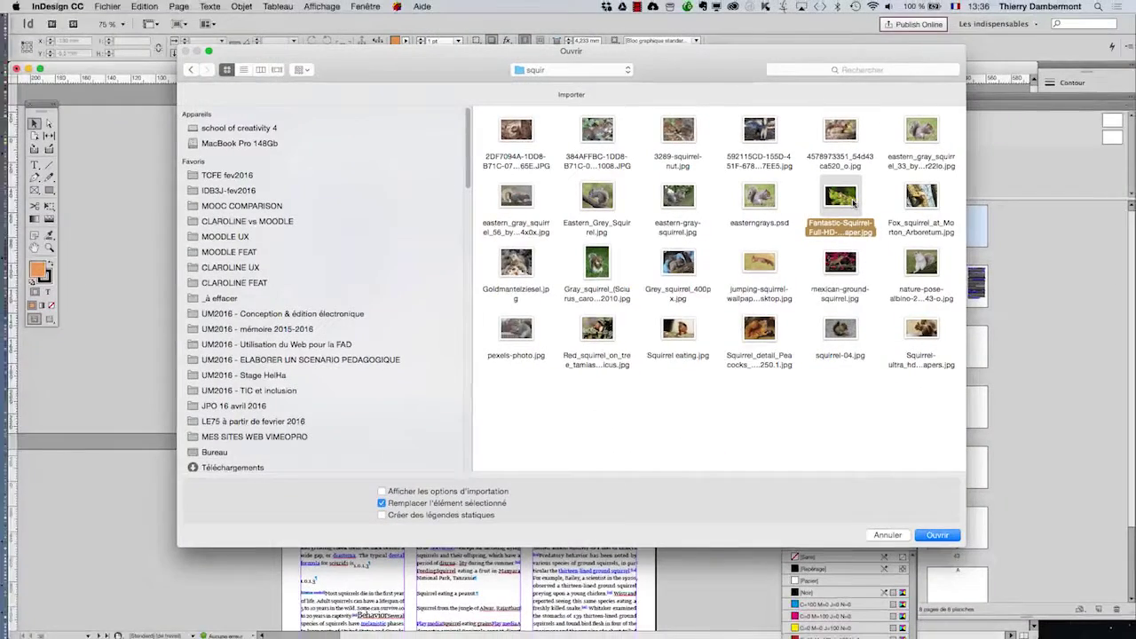
click(936, 536)
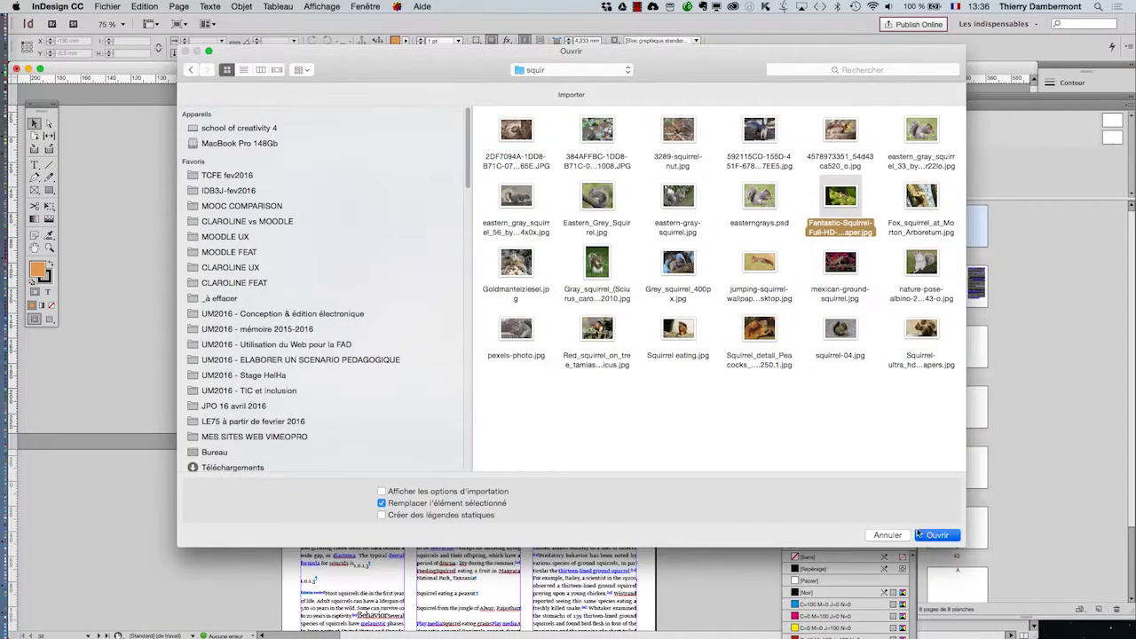
drag(803, 314, 785, 318)
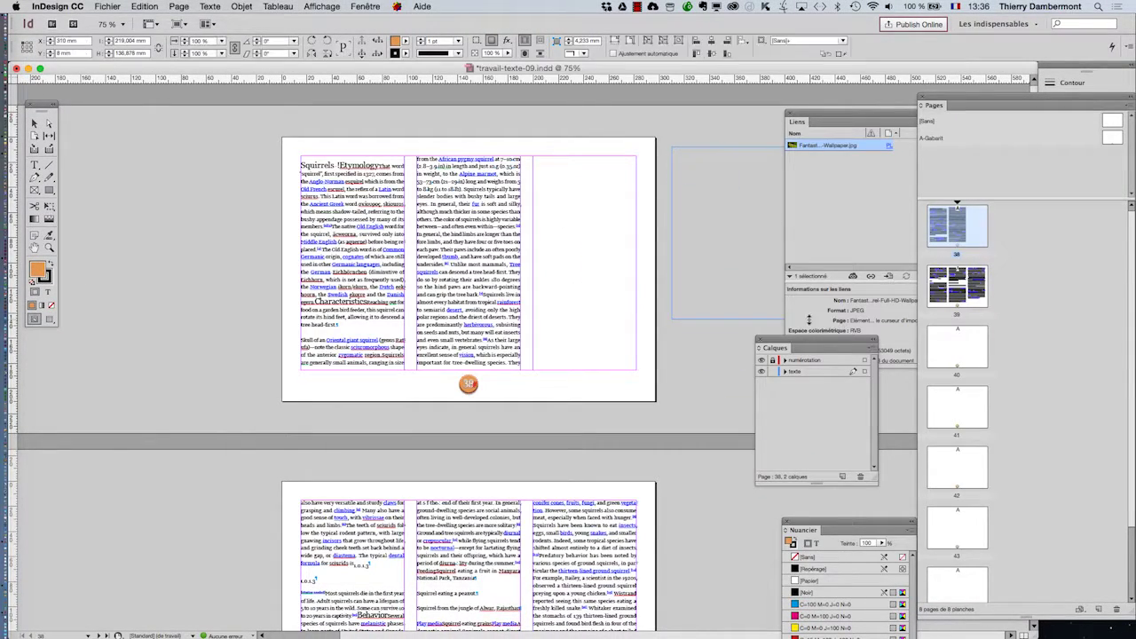
- Close the floating Links, Layers and Pages panels, activate the Selection tool and zoom the document out to 50%
key(h)
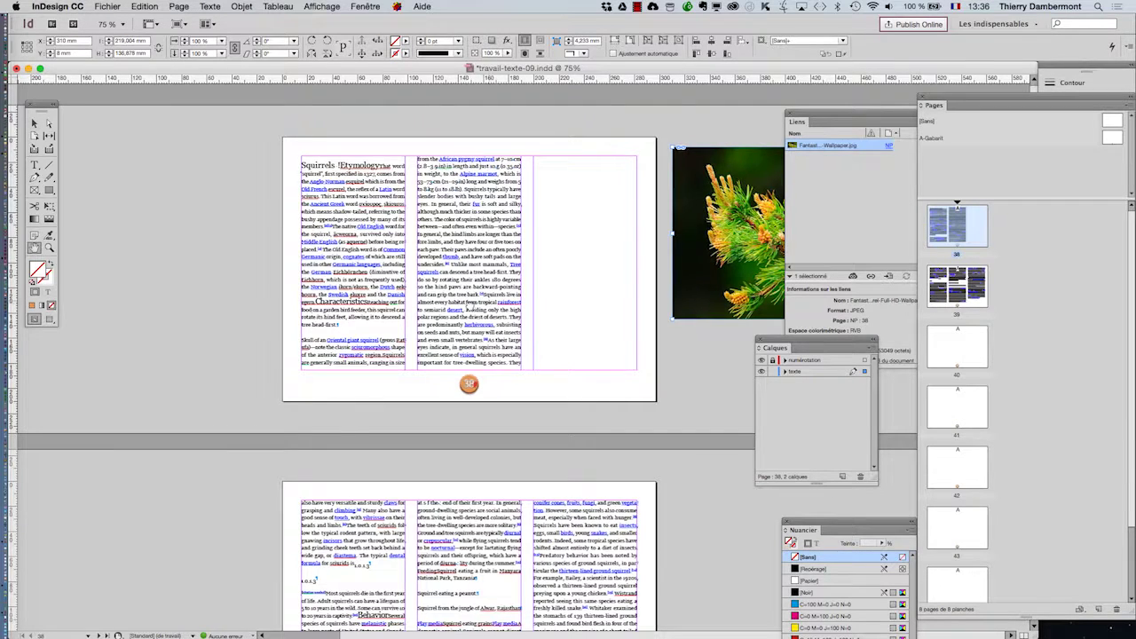
click(787, 114)
click(760, 342)
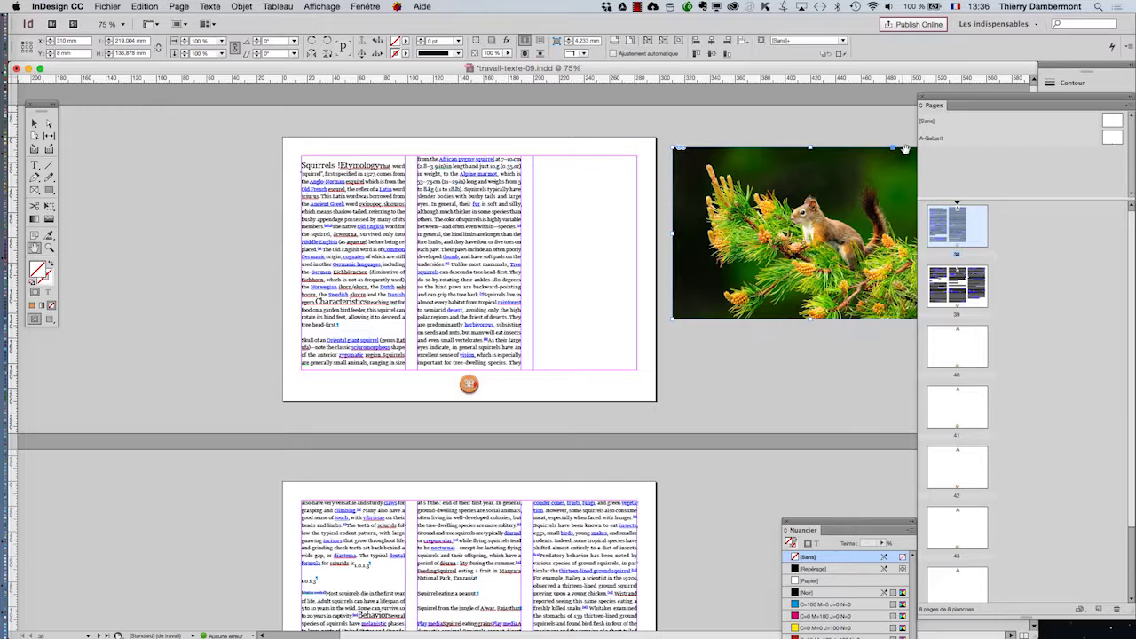
click(923, 99)
click(33, 124)
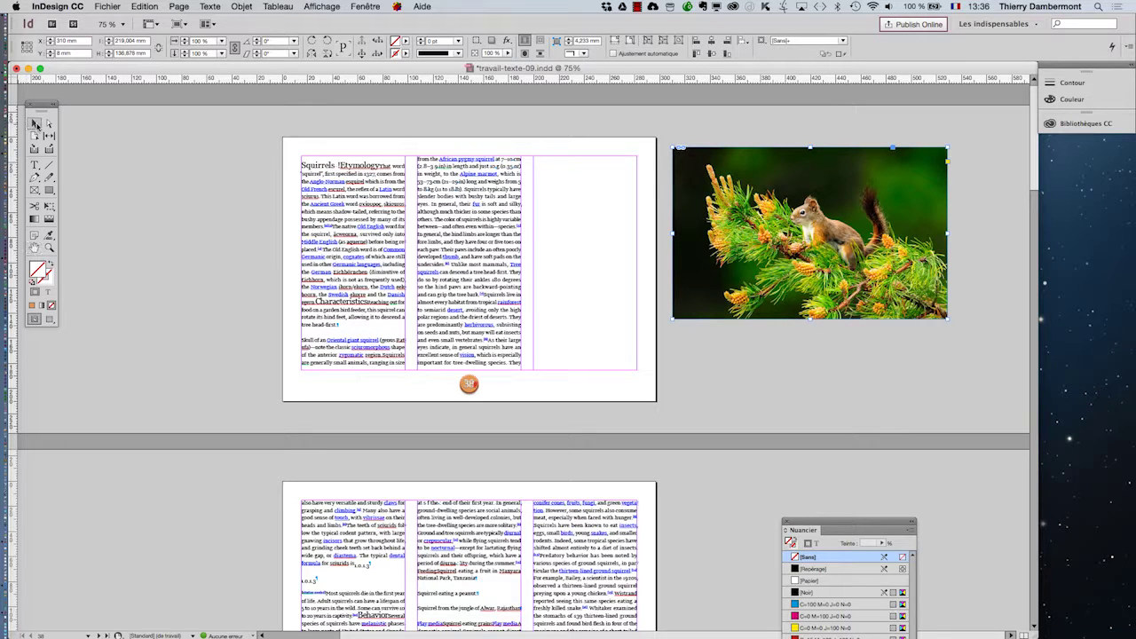
key(super+minus)
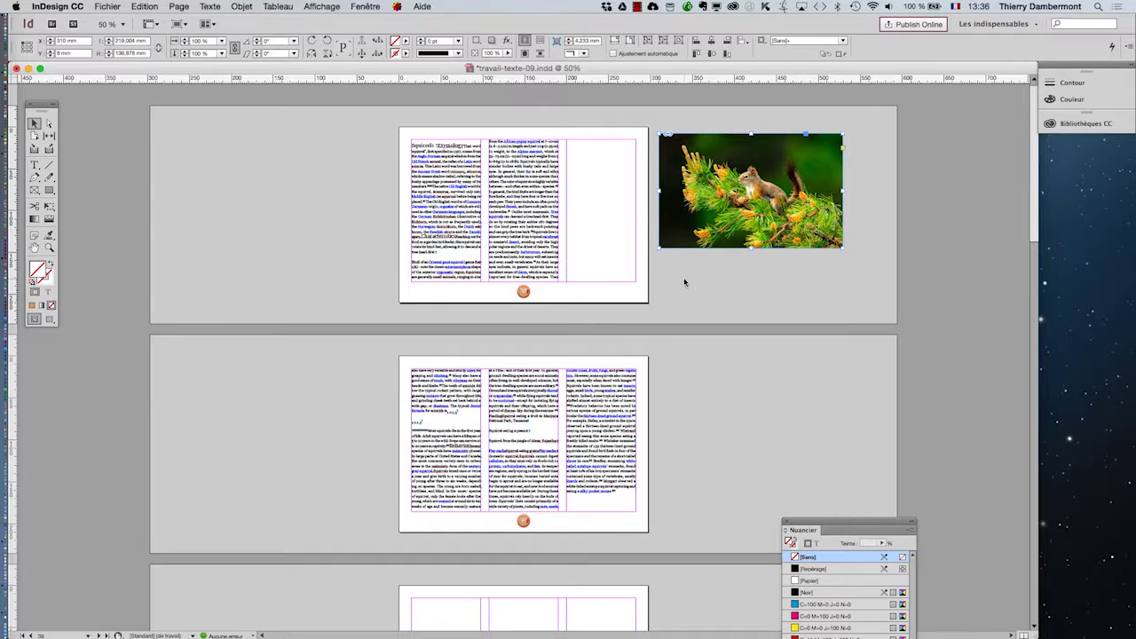
- Set the pasteboard's vertical margins to 80 mm in the guides and pasteboard preferences
click(111, 6)
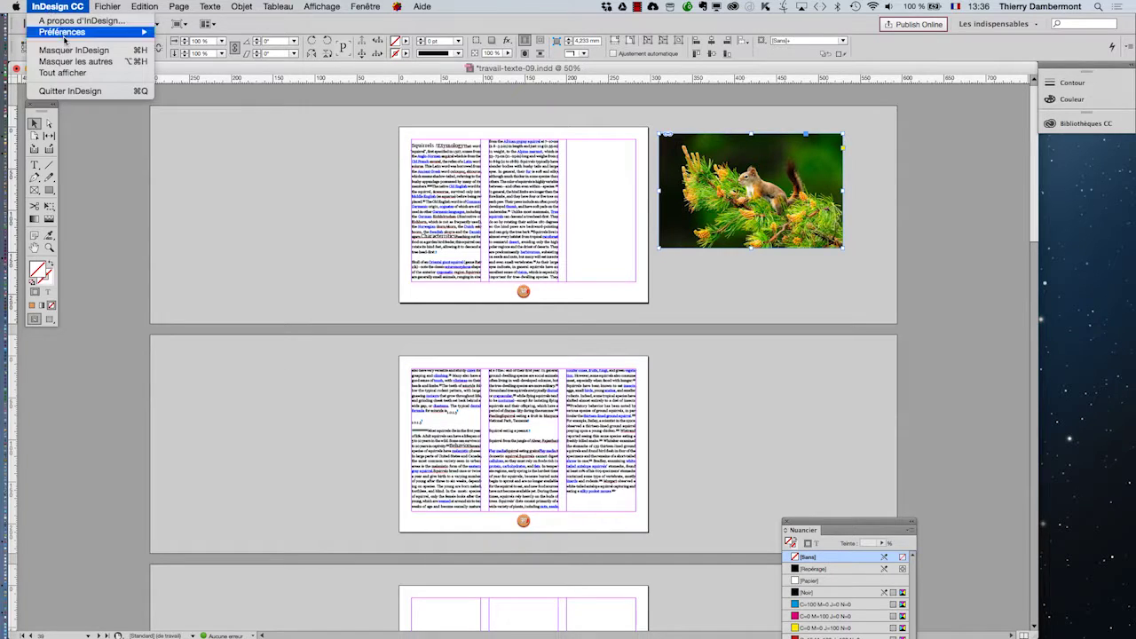
mouse_move(76, 33)
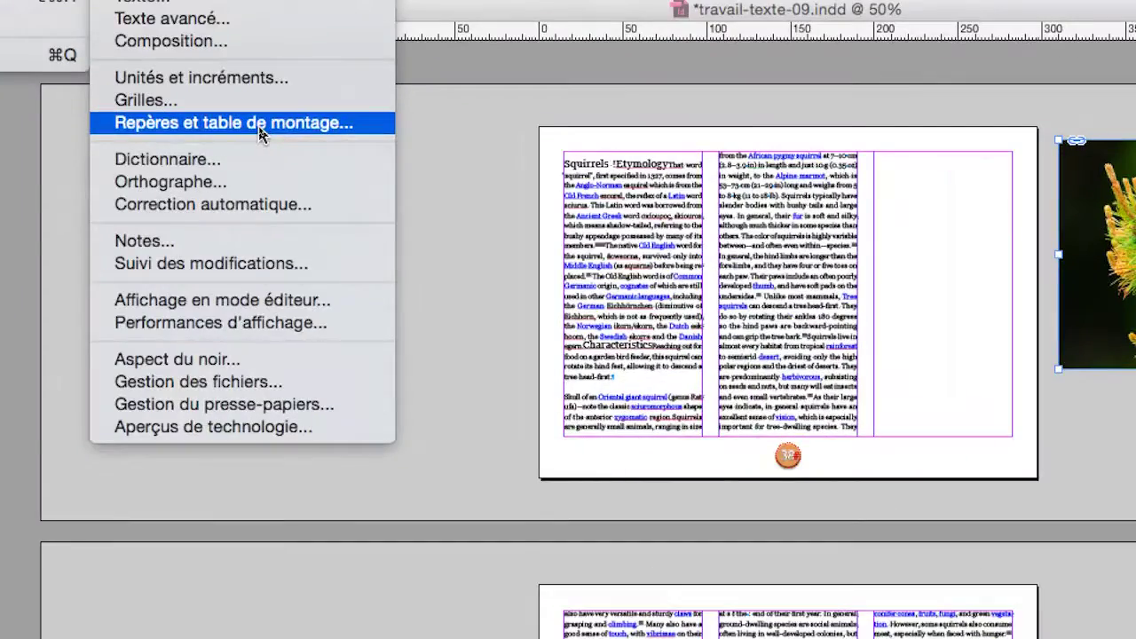
click(260, 133)
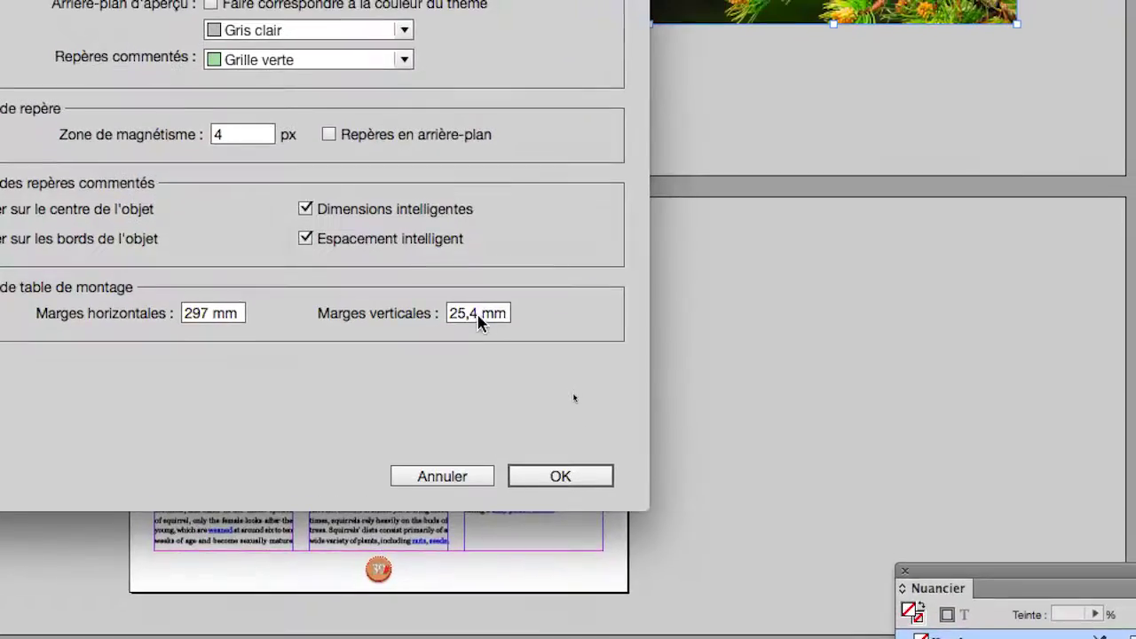
double_click(477, 315)
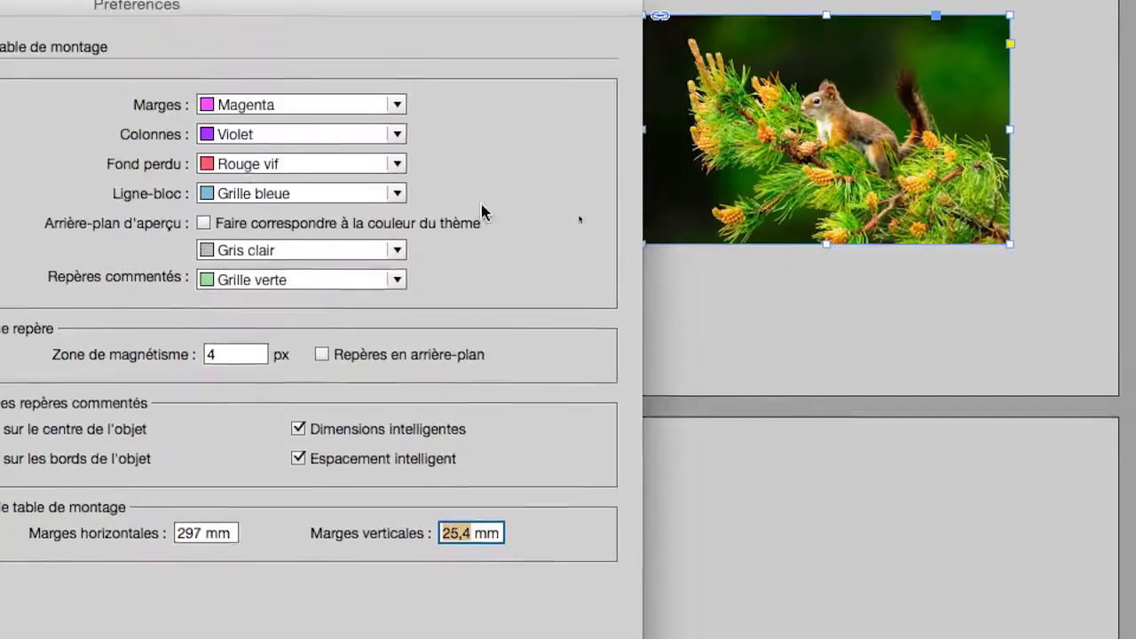
drag(199, 7, 269, 395)
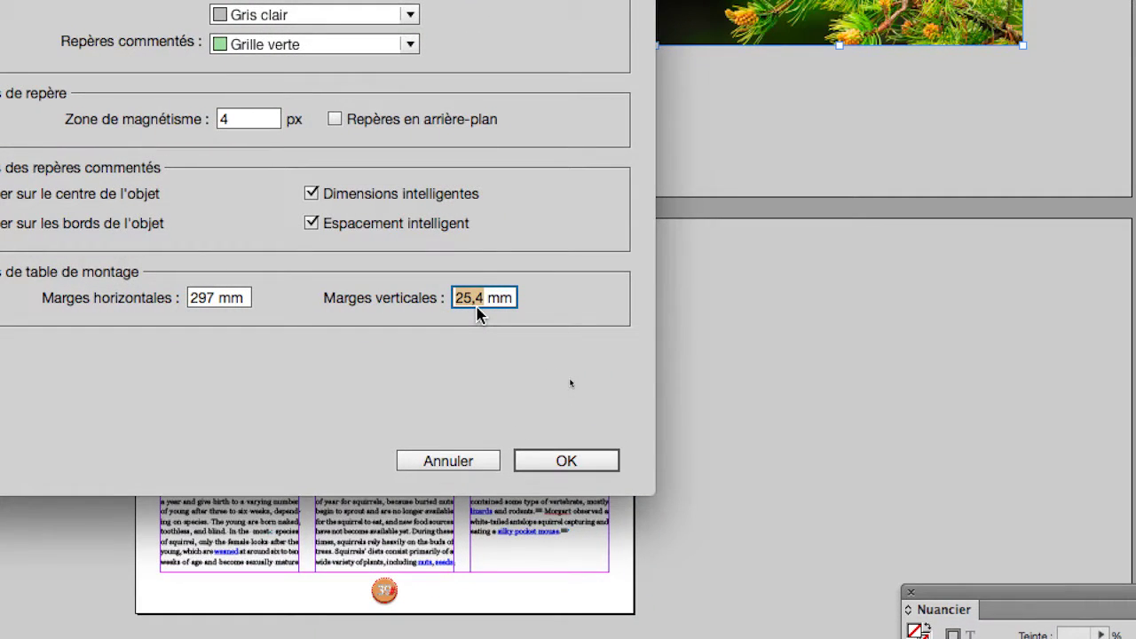
text(80)
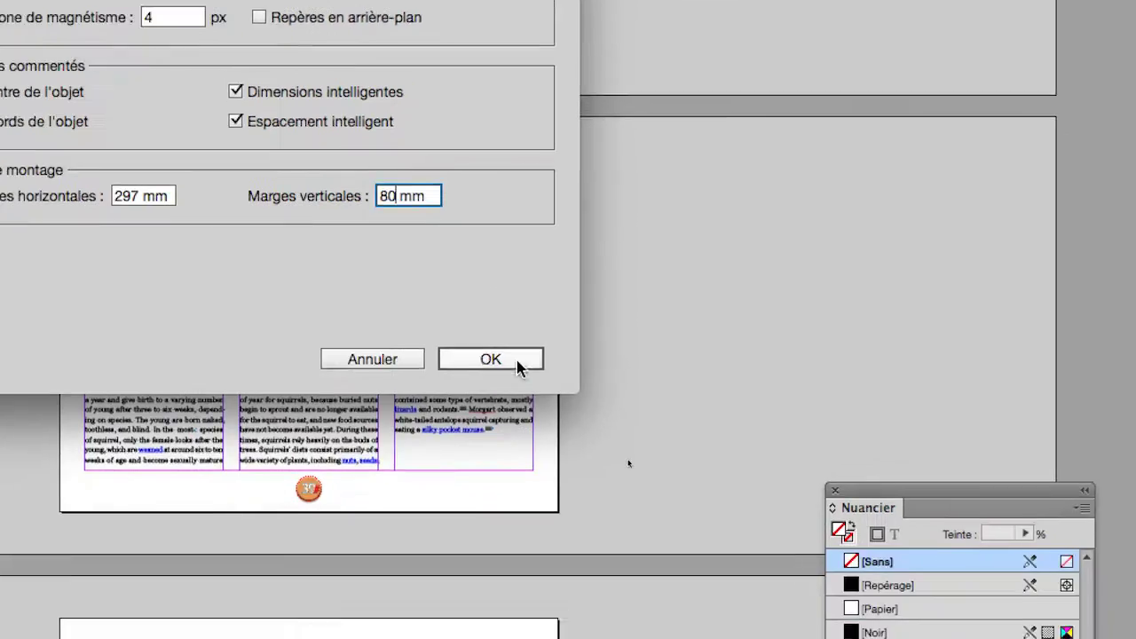
click(566, 461)
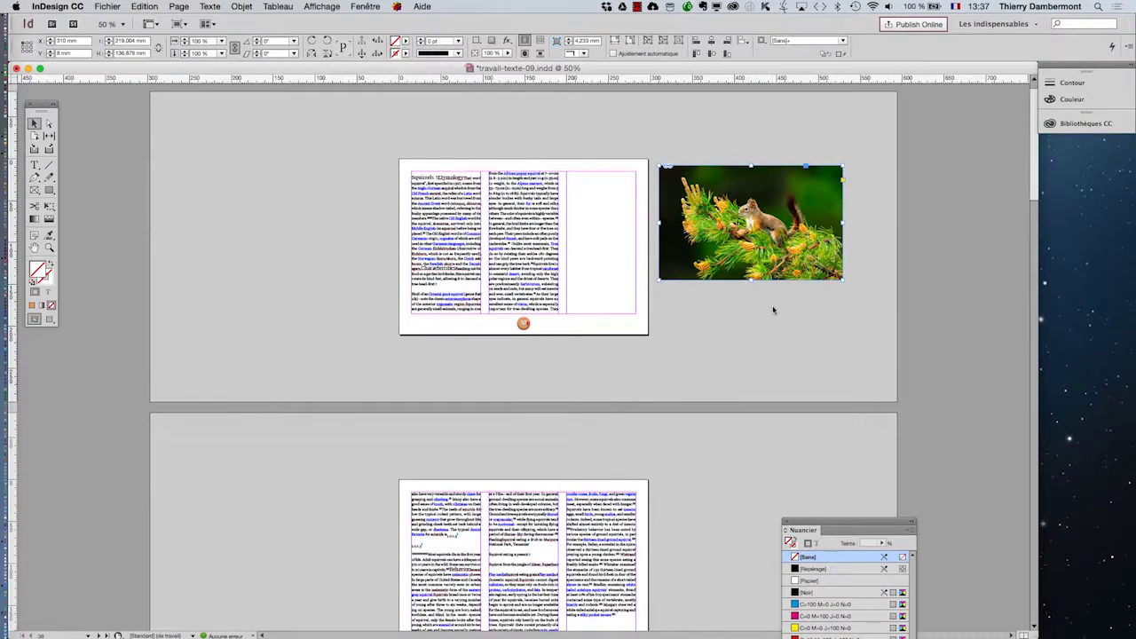
- Move the squirrel image over the empty third column of page 38 and crop its left side with the frame
drag(604, 191, 609, 197)
drag(682, 179, 590, 160)
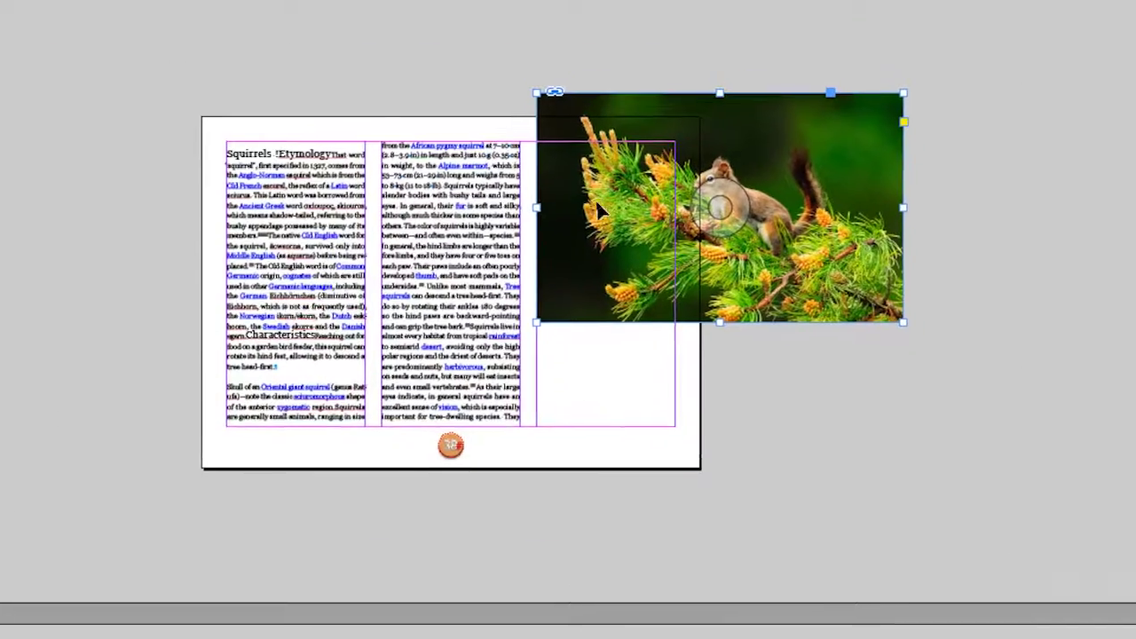
drag(596, 199, 625, 209)
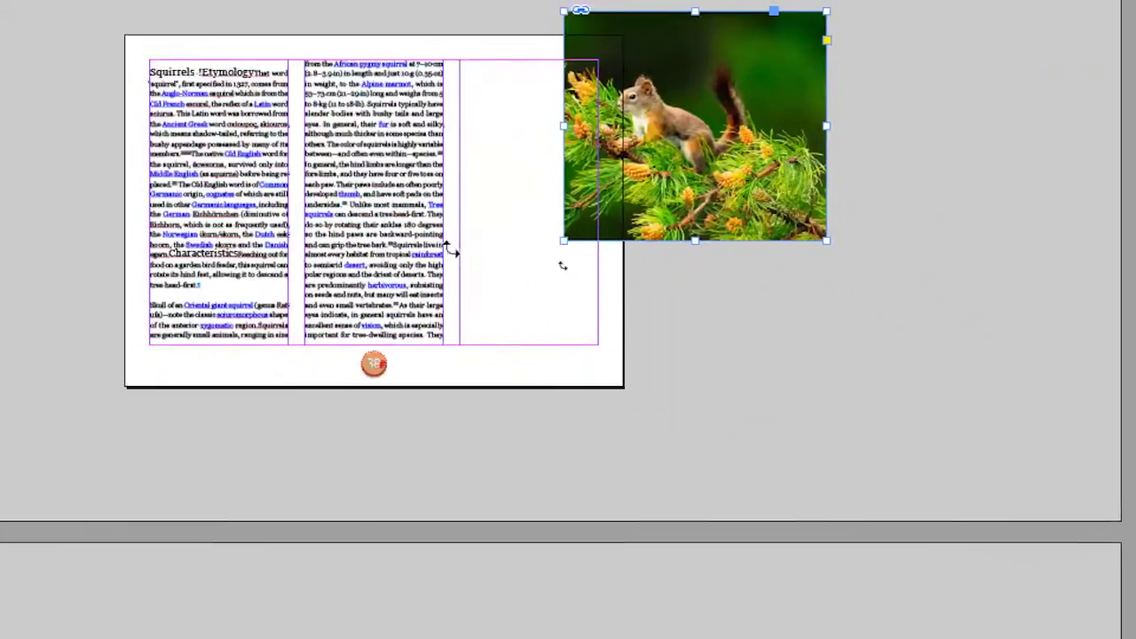
- Scale the cropped image with its frame to slightly exceed the page height and trim its left edge to the third column
drag(449, 248, 470, 299)
drag(581, 282, 616, 322)
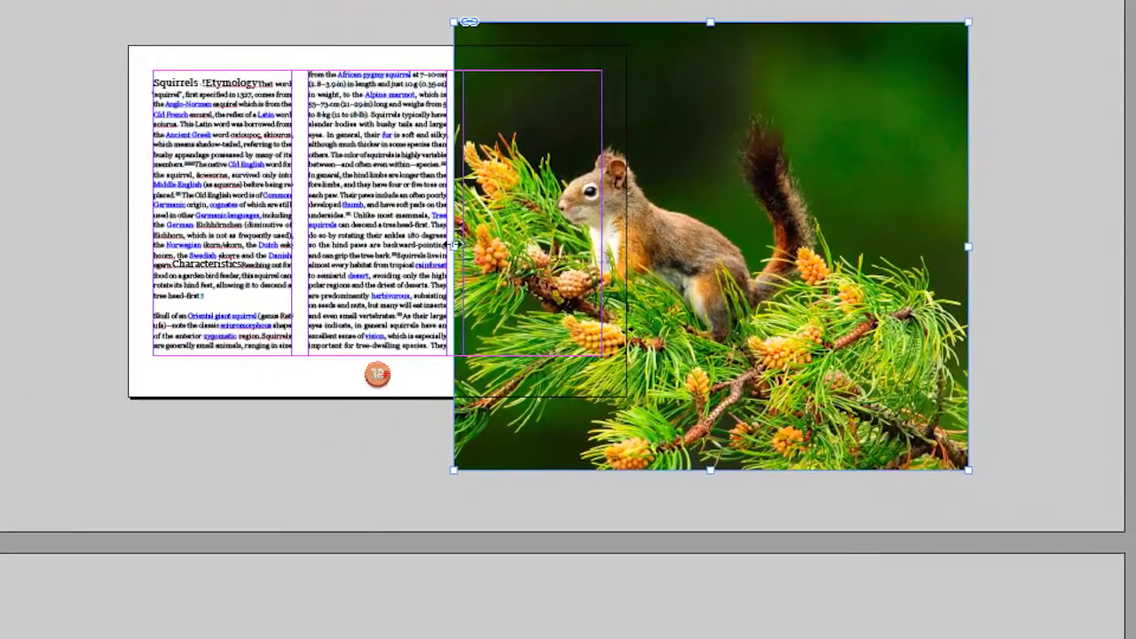
drag(455, 245, 518, 247)
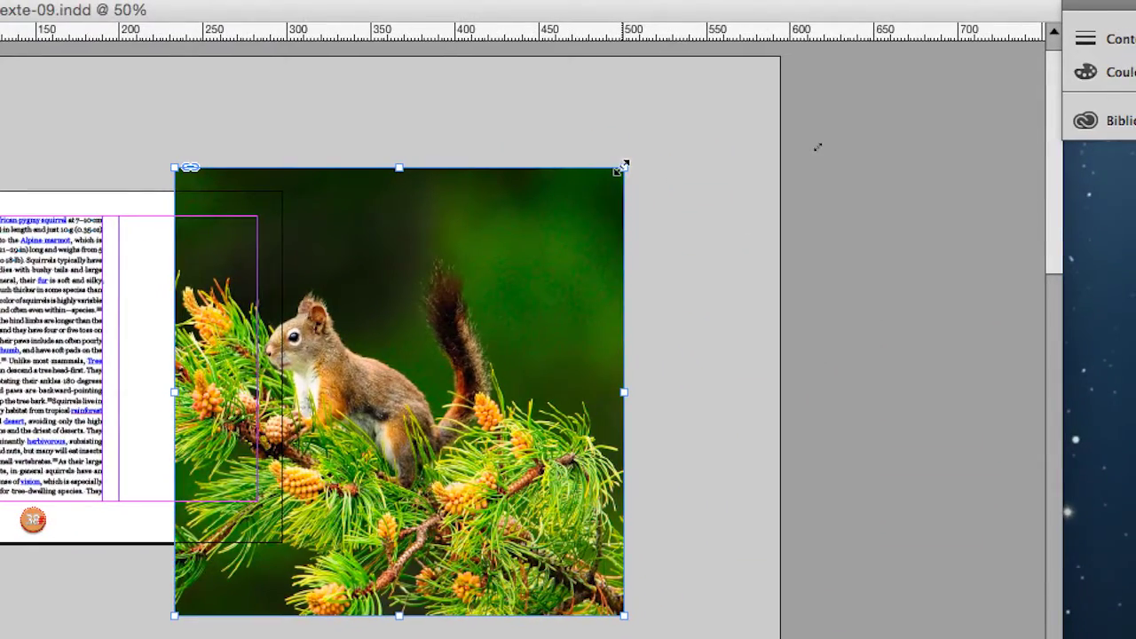
drag(624, 166, 541, 216)
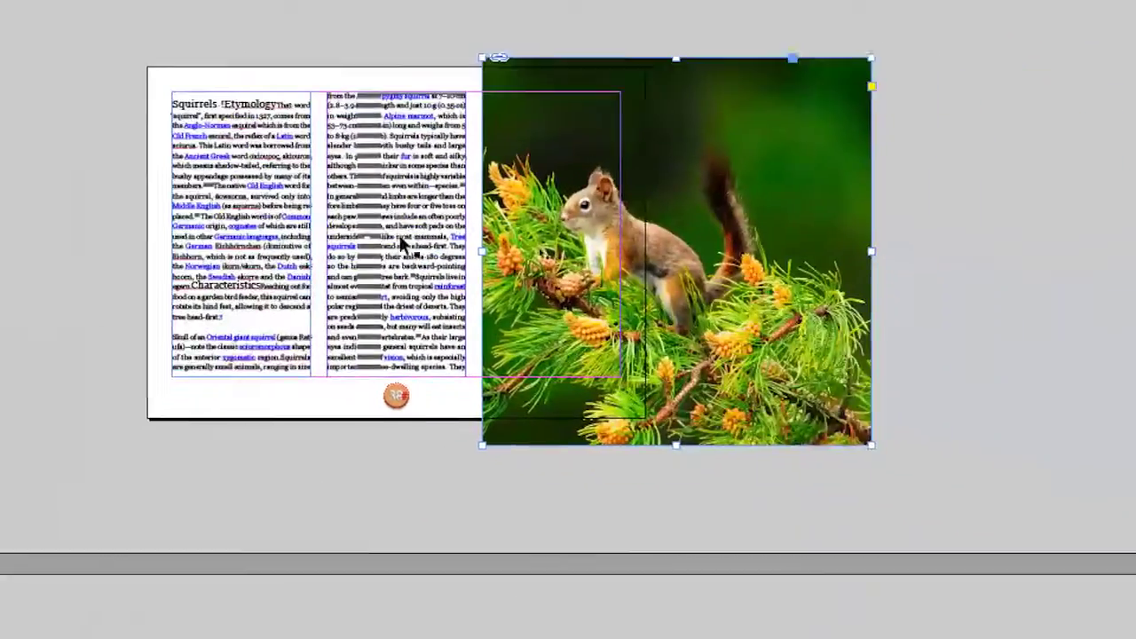
- Shift the picture to the left inside its frame so that the squirrel falls within the page
double_click(599, 266)
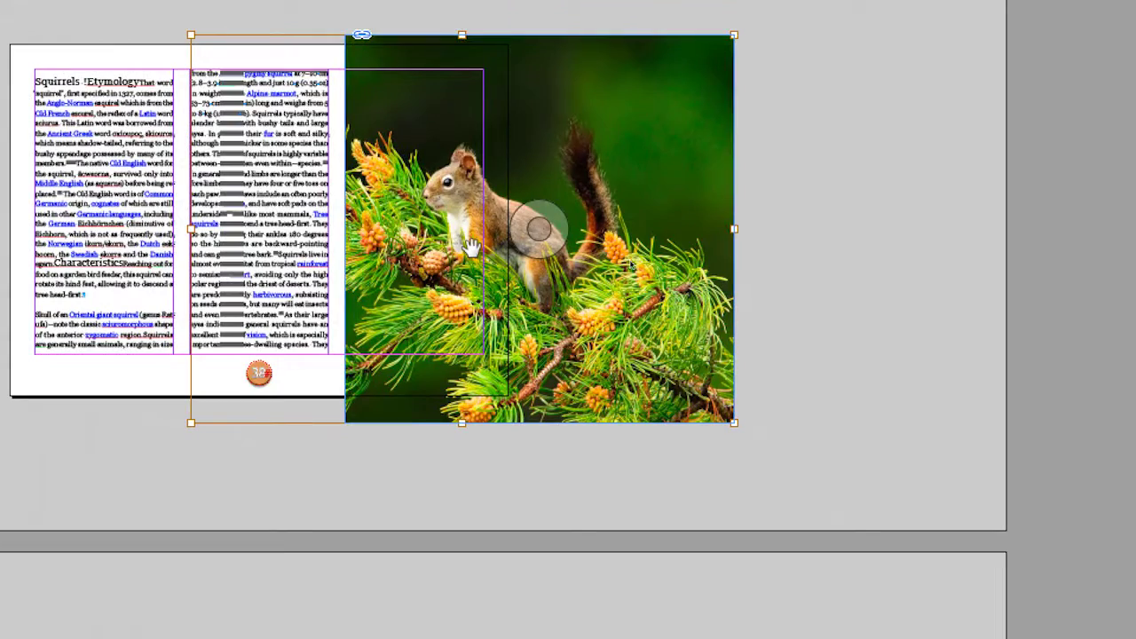
drag(470, 247, 447, 249)
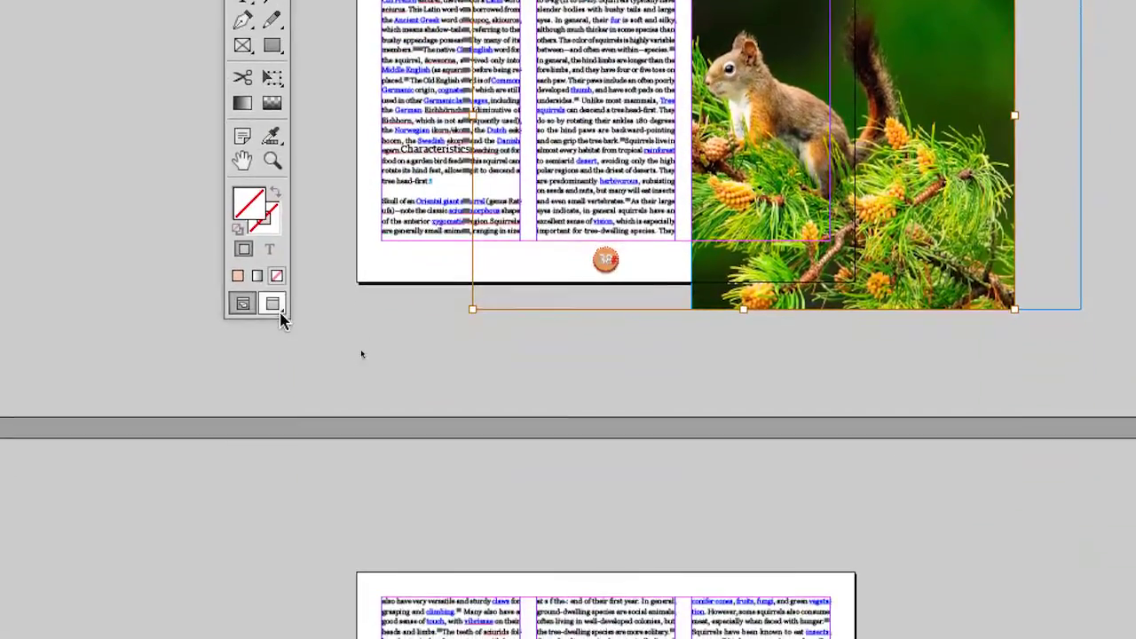
- Compare the page 38 layout in Preview and Normal display modes, deselect the image and end in Normal mode
click(275, 307)
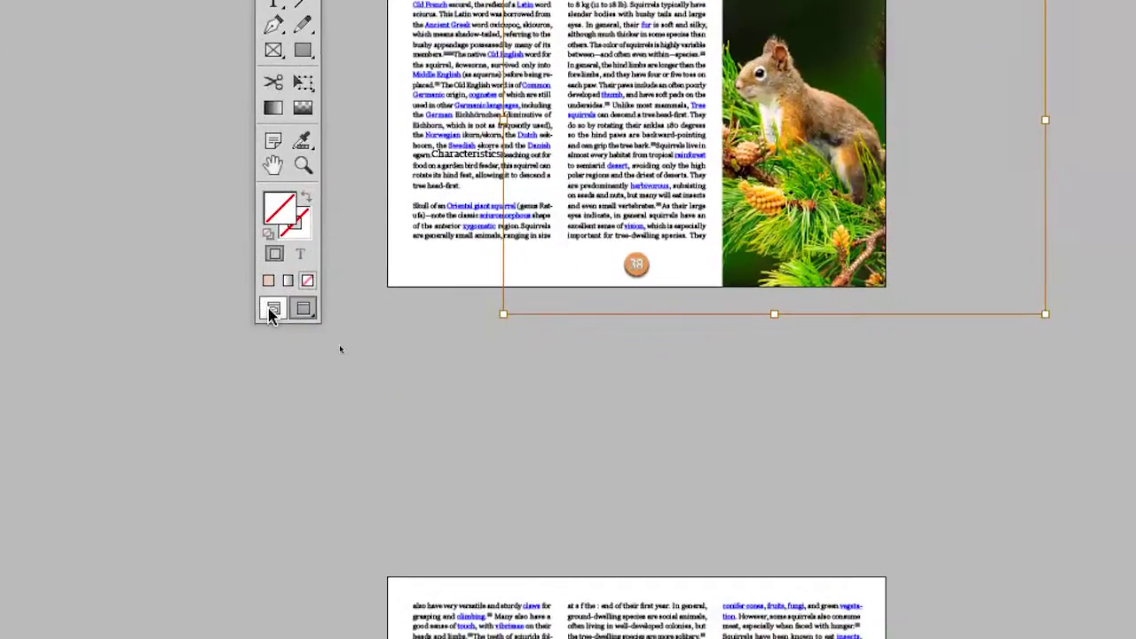
click(82, 409)
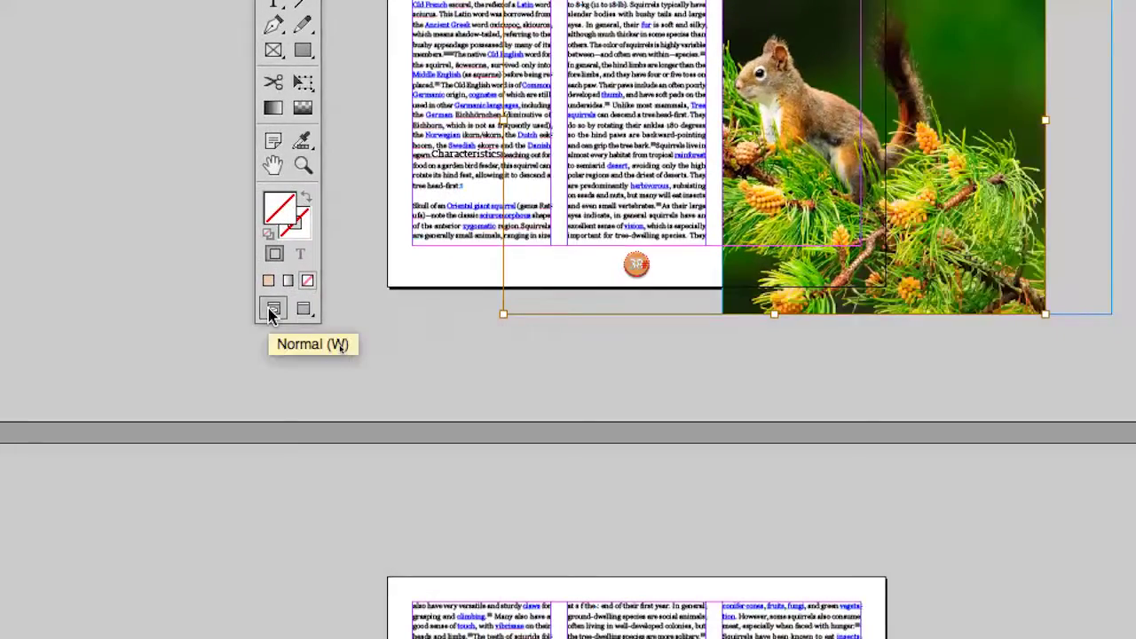
click(293, 310)
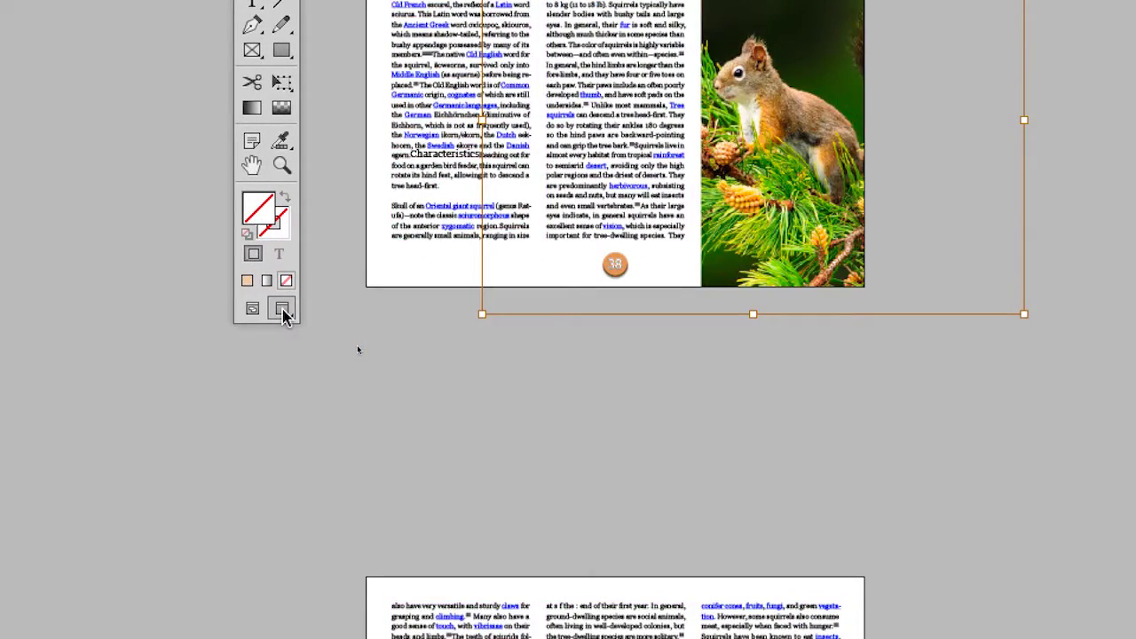
click(267, 309)
click(296, 309)
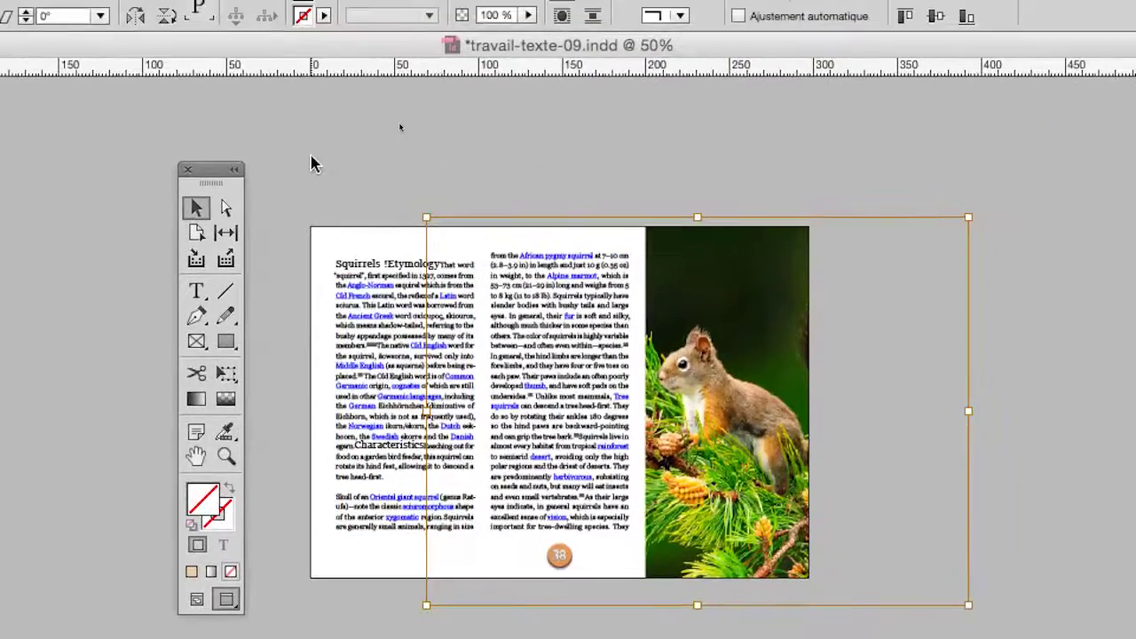
click(311, 163)
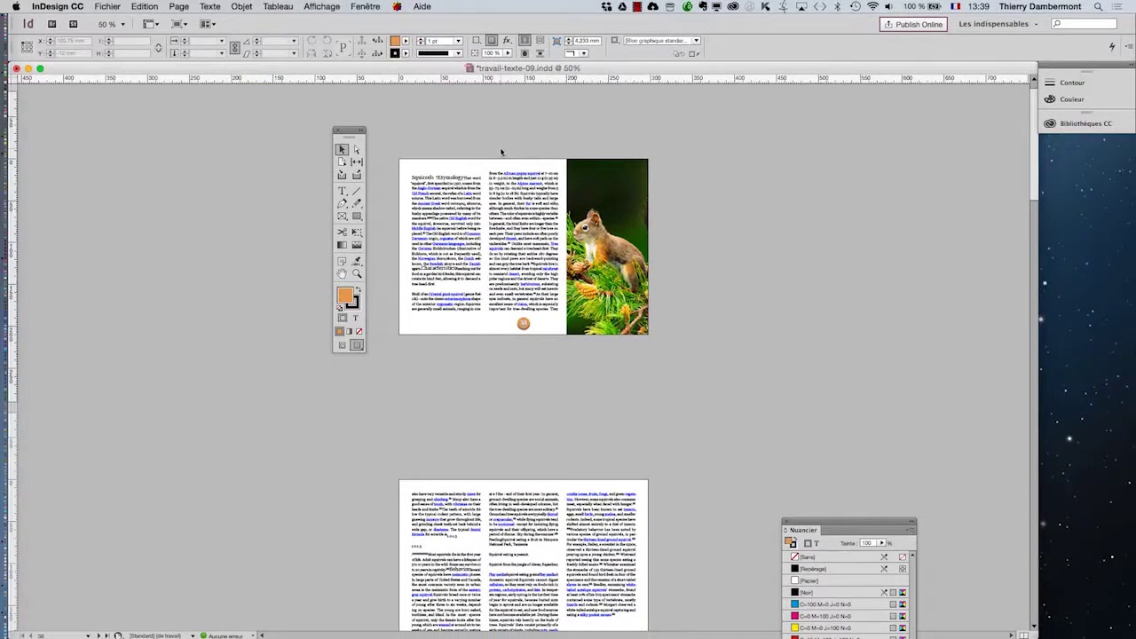
click(342, 345)
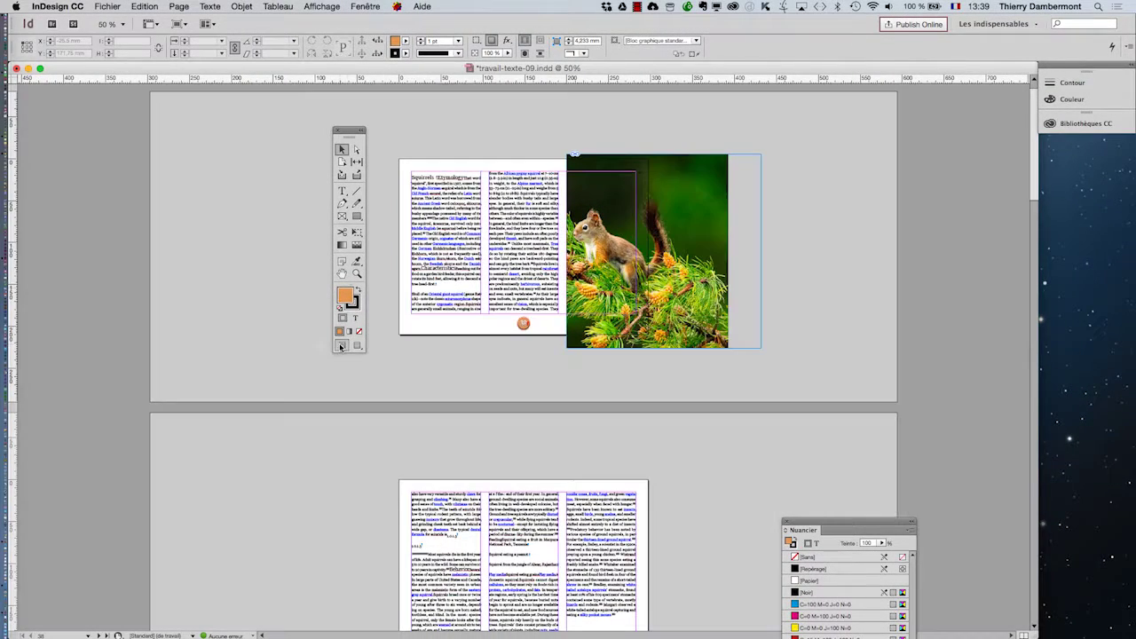
drag(353, 139, 272, 126)
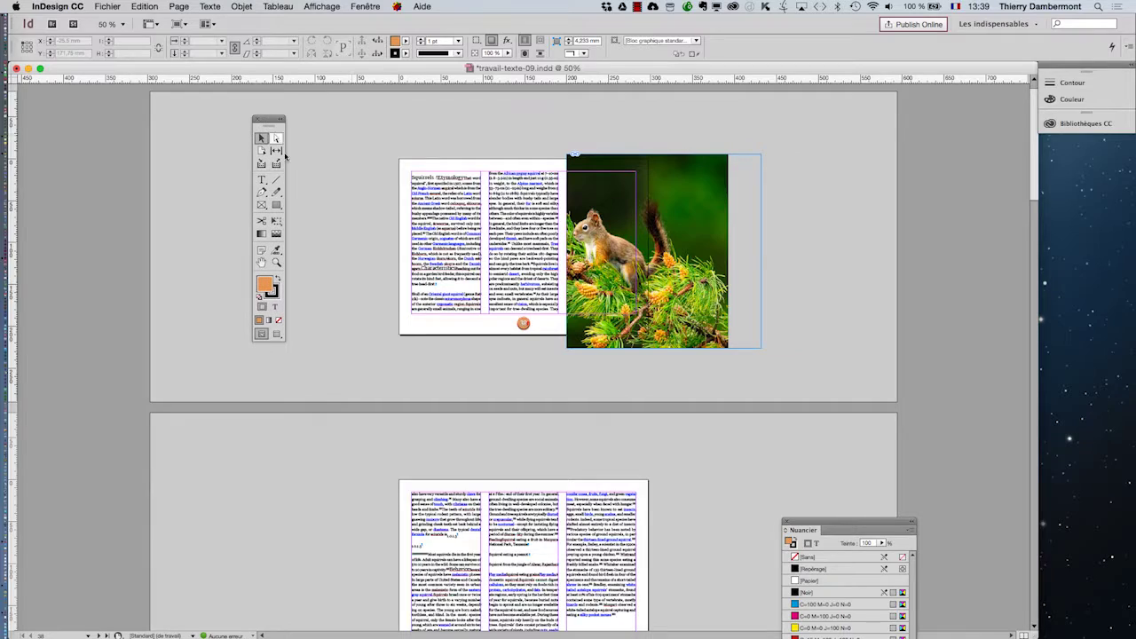